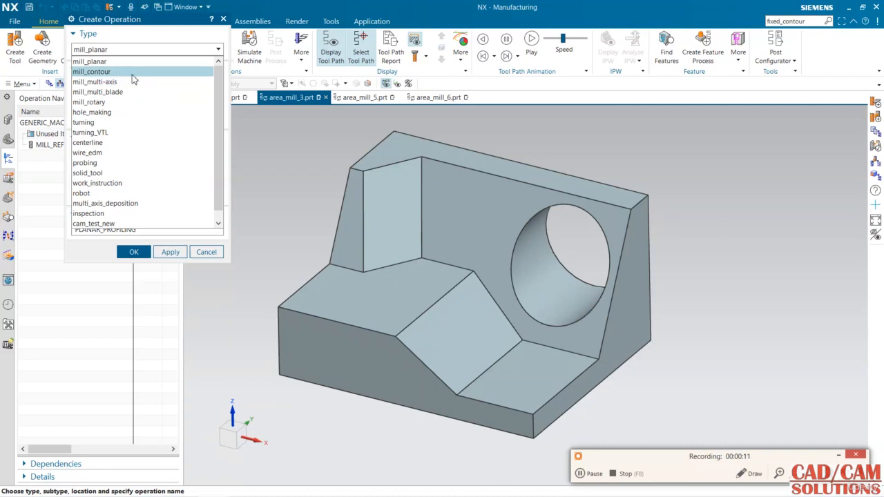
{"action": "left_click", "coordinate": [128, 72]}
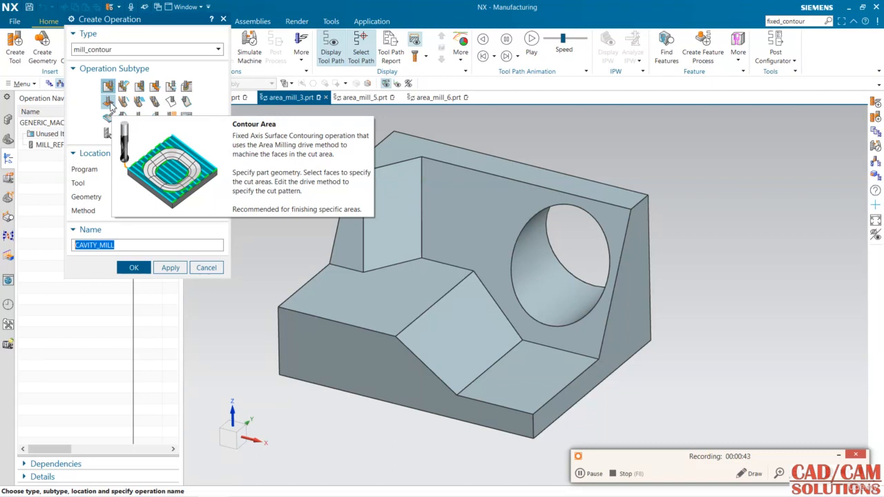
{"action": "left_click", "coordinate": [108, 102]}
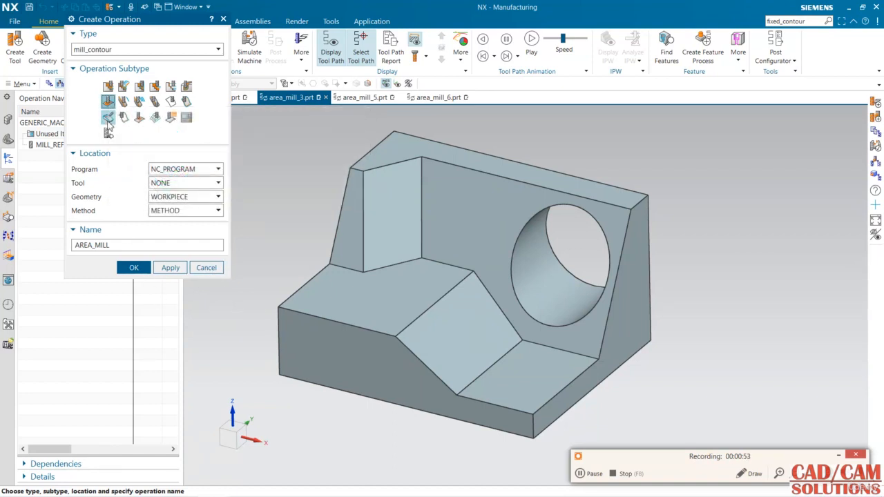
{"action": "left_click", "coordinate": [204, 270]}
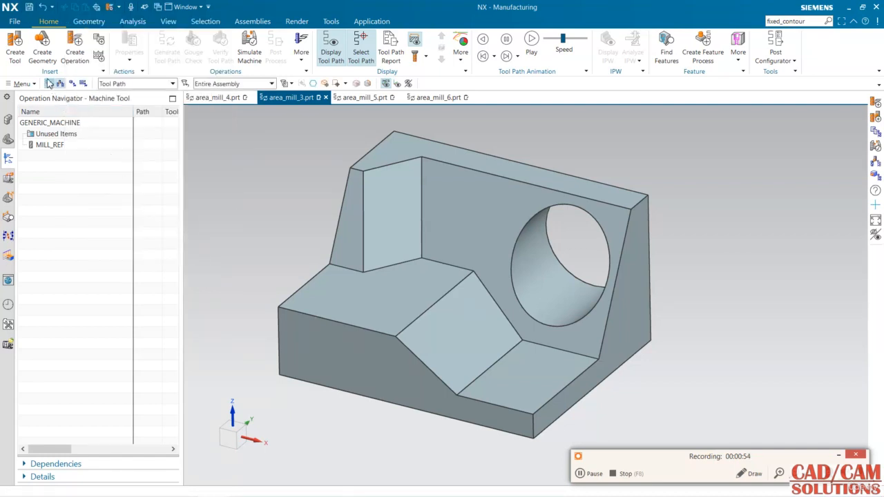
Step: Create a ball mill tool named BALL_MILL and set its ball diameter to 0.2
{"action": "left_click", "coordinate": [15, 45]}
{"action": "left_click", "coordinate": [139, 139]}
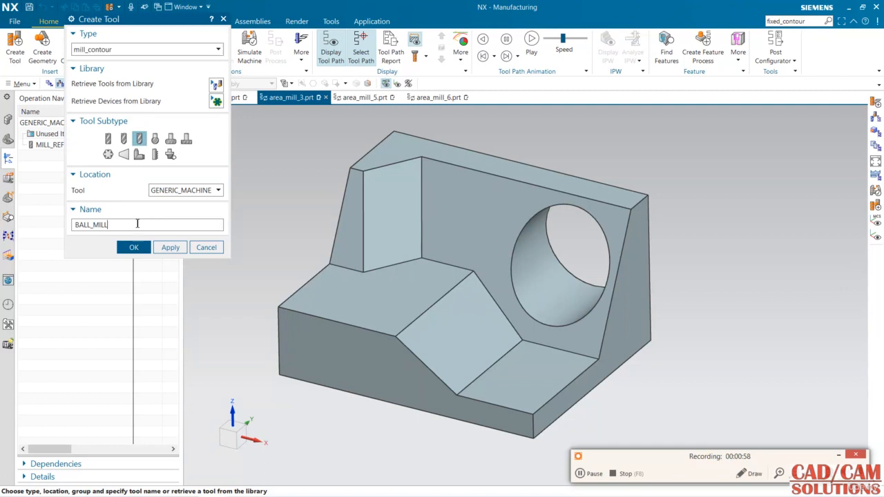
{"action": "left_click", "coordinate": [138, 246]}
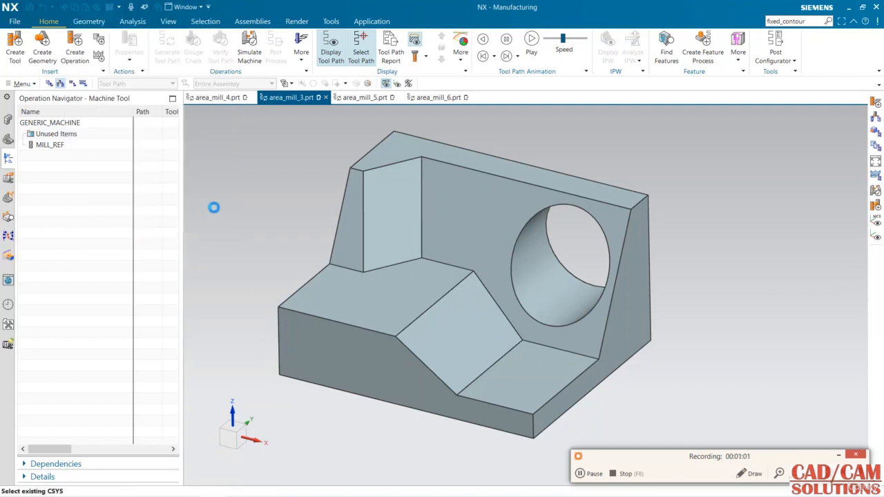
{"action": "type", "text": "0.2"}
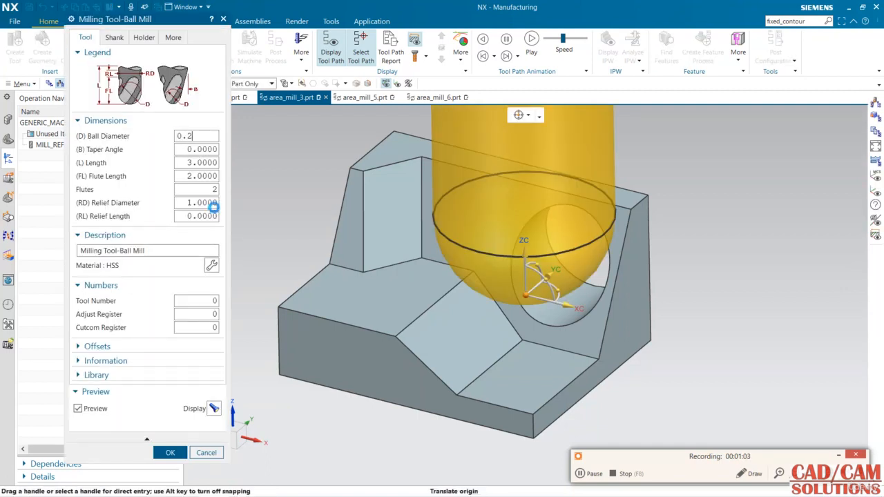
{"action": "key", "text": "Return"}
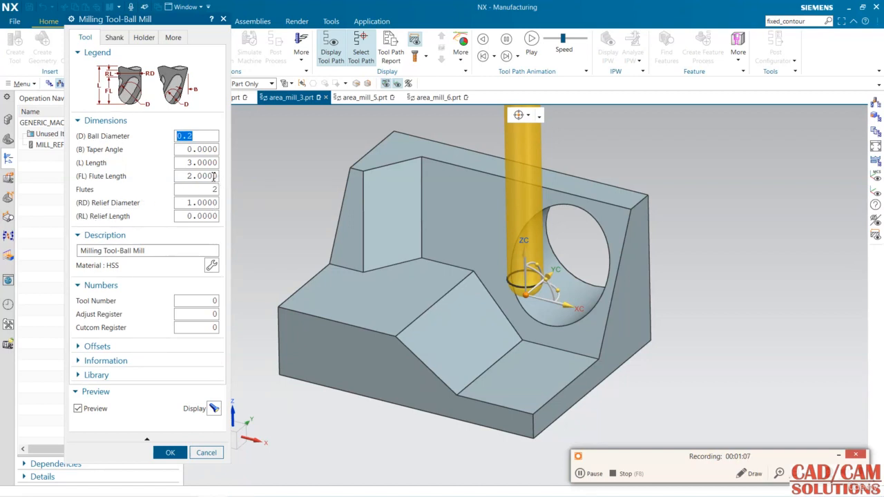
Step: Set the ball mill's length to 1.5 and its flute length to 0.5
{"action": "left_click", "coordinate": [214, 177]}
{"action": "type", "text": "1"}
{"action": "left_click", "coordinate": [197, 163]}
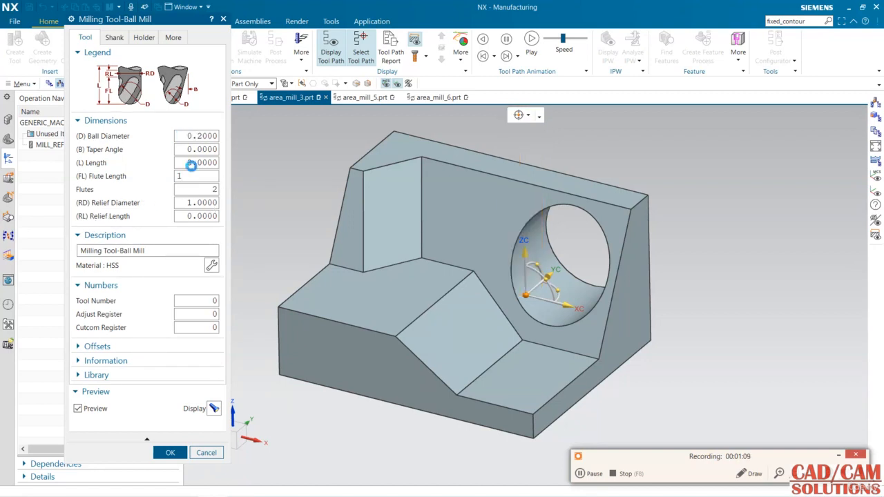
{"action": "type", "text": "1.5"}
{"action": "key", "text": "Return"}
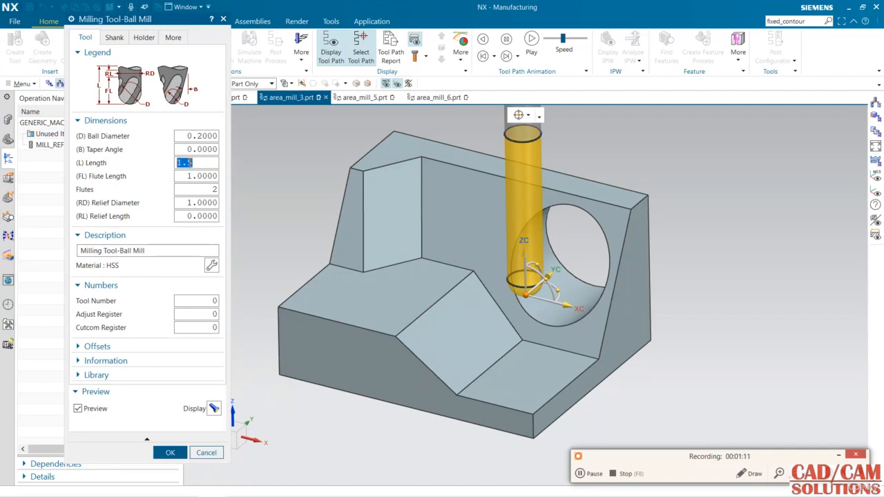
{"action": "left_click", "coordinate": [197, 176]}
{"action": "type", "text": ".5"}
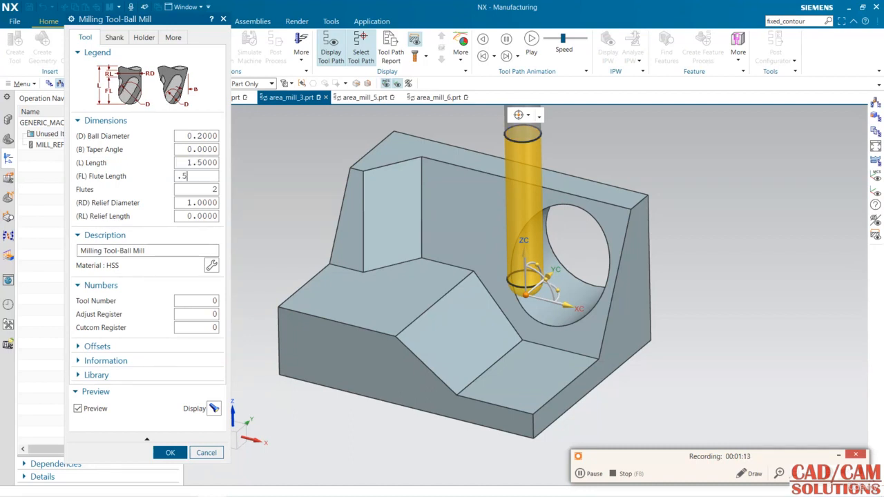
{"action": "key", "text": "Return"}
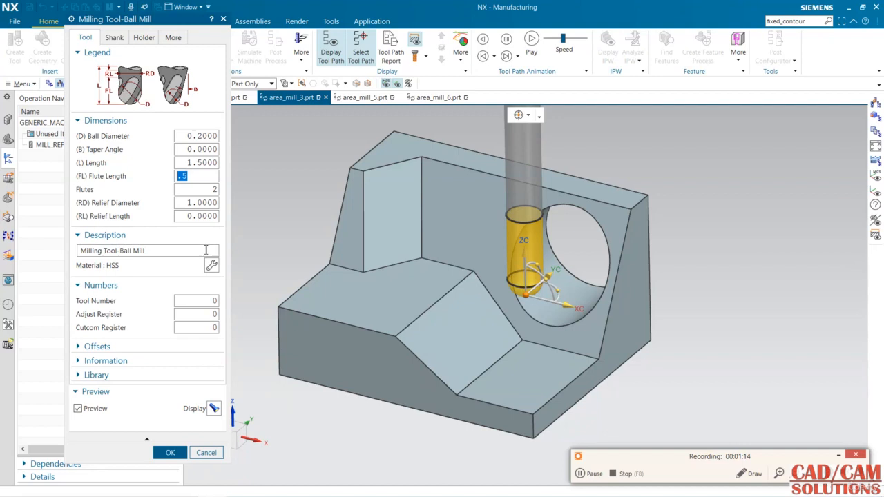
Step: Assign tool number 1 to the ball mill and finish the tool definition
{"action": "left_click", "coordinate": [211, 301]}
{"action": "type", "text": "1"}
{"action": "key", "text": "Return"}
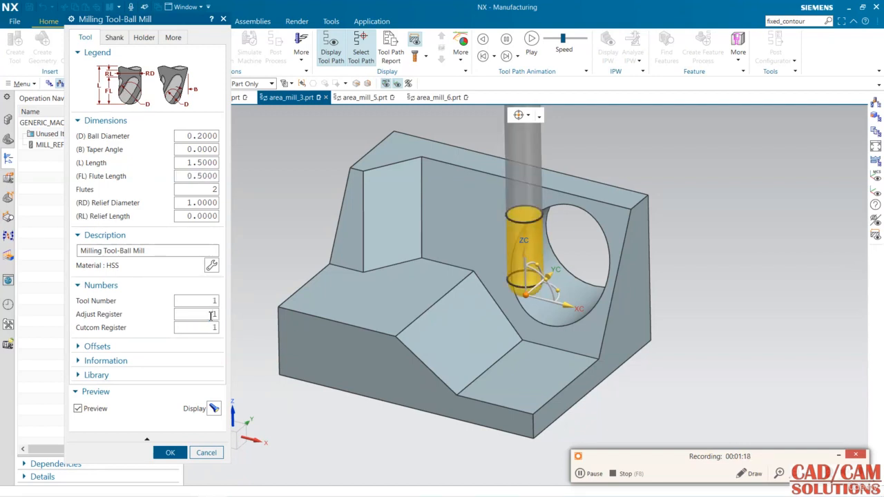
{"action": "left_click", "coordinate": [170, 452]}
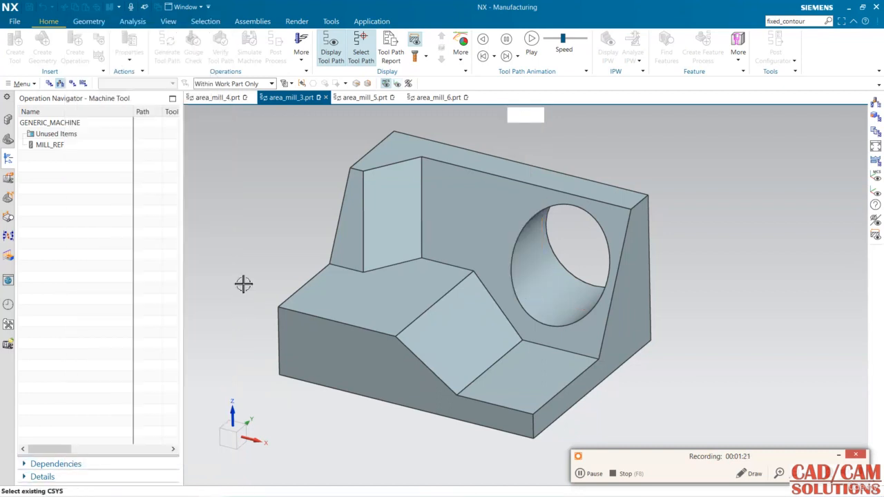
Step: Start a mill_contour Area Mill operation with the program set to PROGRAM and the tool to BALL_MILL
{"action": "left_click", "coordinate": [72, 83]}
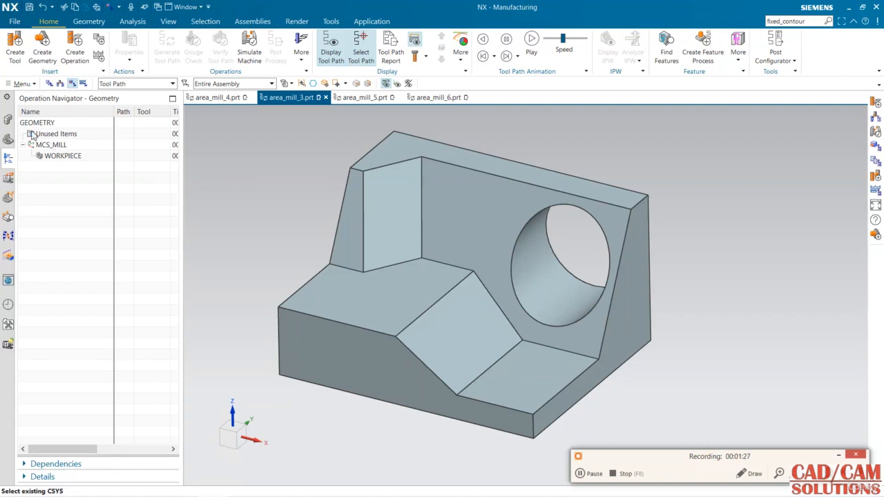
{"action": "left_click", "coordinate": [75, 49]}
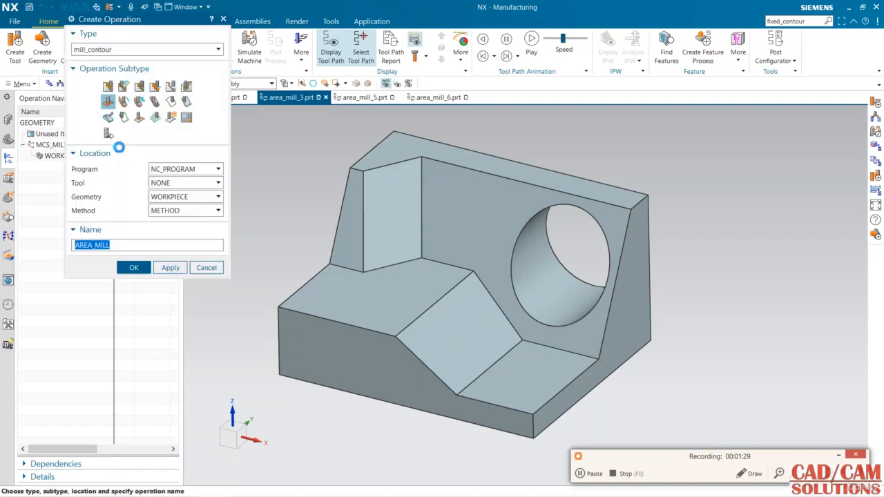
{"action": "left_click", "coordinate": [109, 102]}
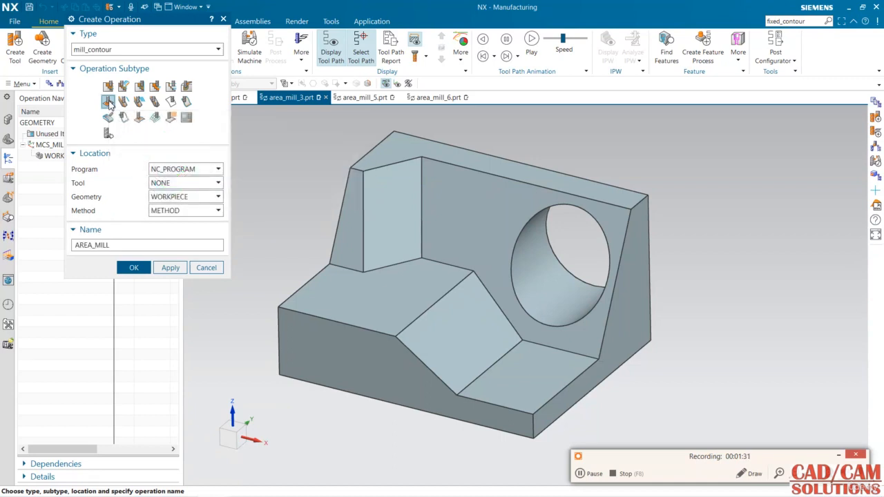
{"action": "left_click", "coordinate": [185, 173]}
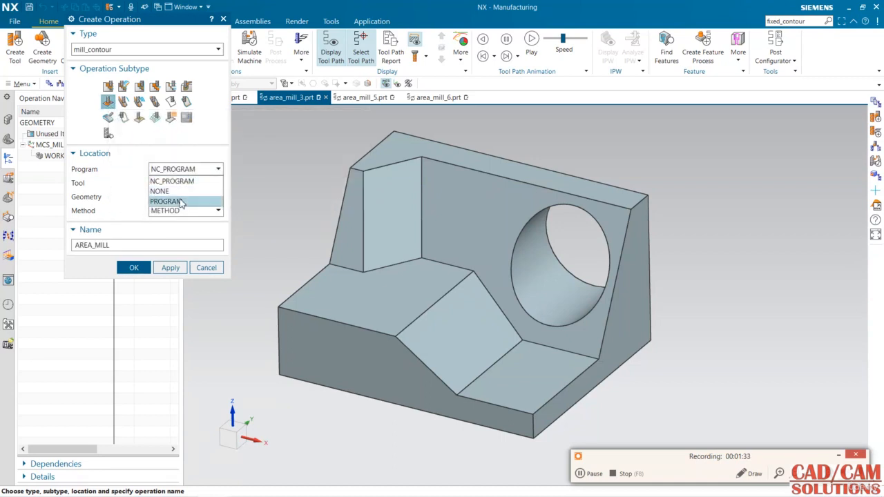
{"action": "left_click", "coordinate": [182, 200]}
{"action": "left_click", "coordinate": [186, 184]}
{"action": "left_click", "coordinate": [178, 203]}
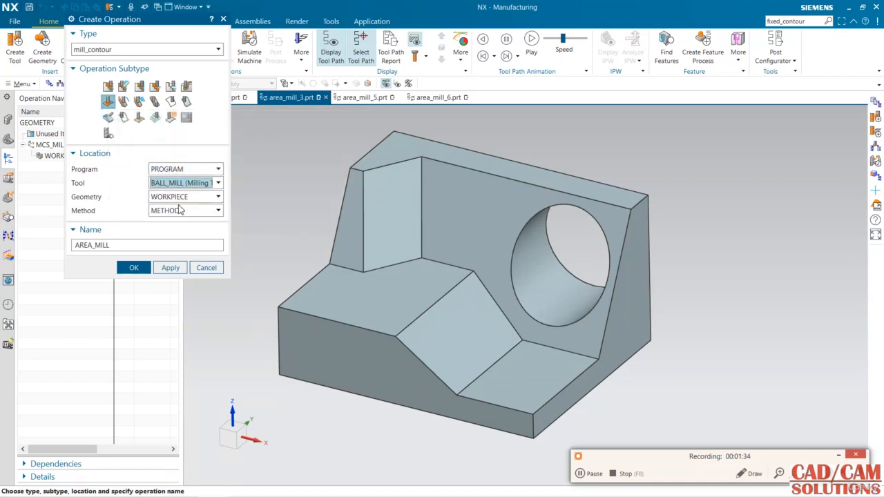
Step: Set the operation's geometry to MCS_MILL and its method to METHOD, and create the AREA_MILL operation
{"action": "left_click", "coordinate": [184, 197]}
{"action": "left_click", "coordinate": [189, 209]}
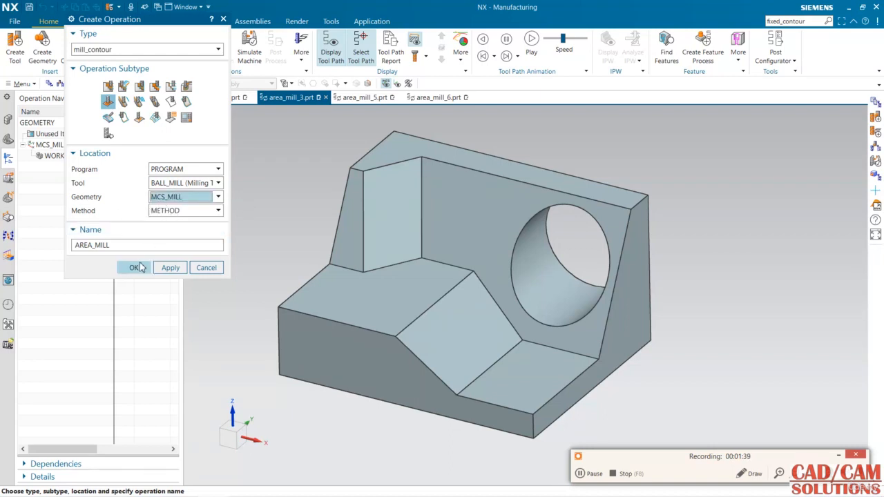
{"action": "left_click", "coordinate": [187, 212]}
{"action": "left_click", "coordinate": [169, 233]}
{"action": "left_click", "coordinate": [134, 267]}
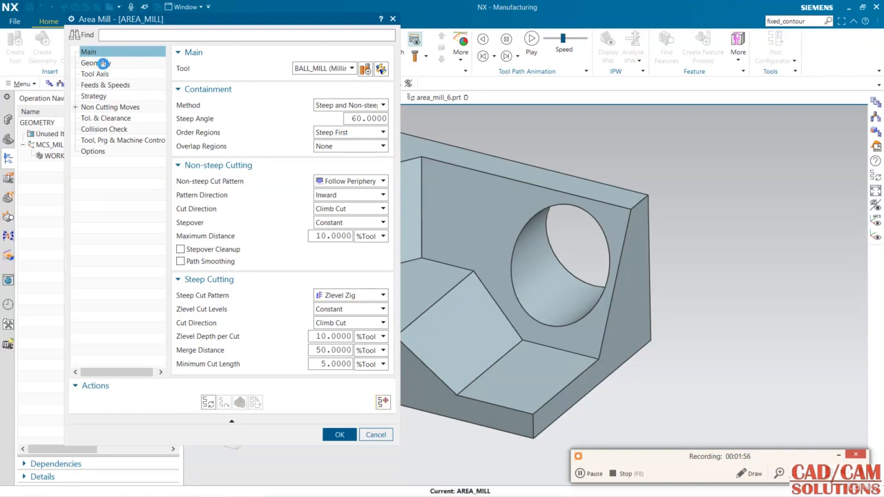
Step: Specify the cut area as six faces: the two flat floors, the slope between them, and the three inner wall faces
{"action": "left_click", "coordinate": [97, 63]}
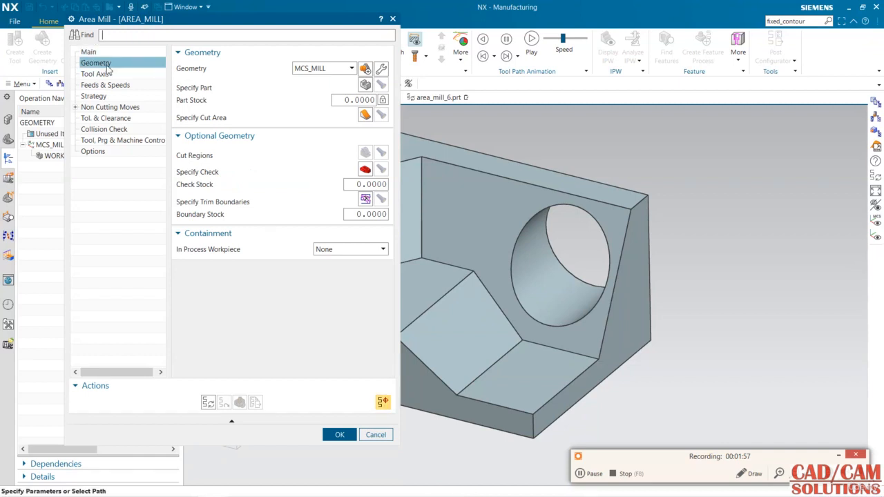
{"action": "left_click", "coordinate": [364, 117]}
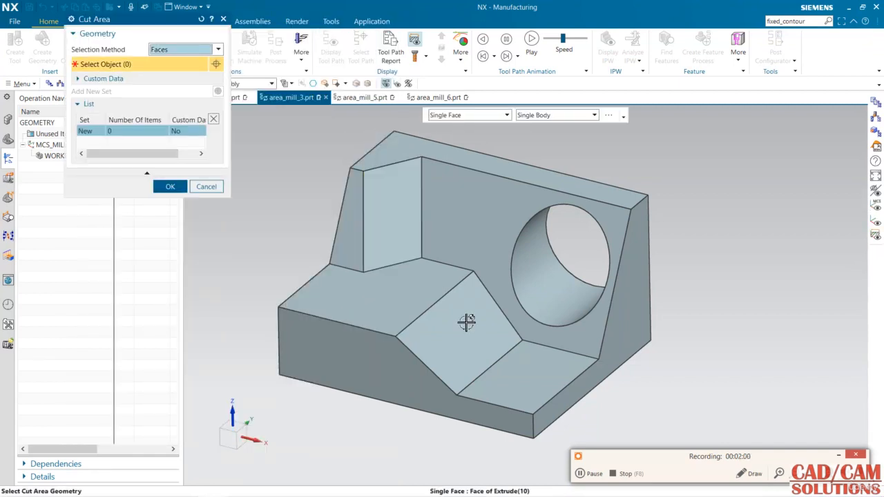
{"action": "left_click", "coordinate": [517, 378]}
{"action": "left_click", "coordinate": [453, 335]}
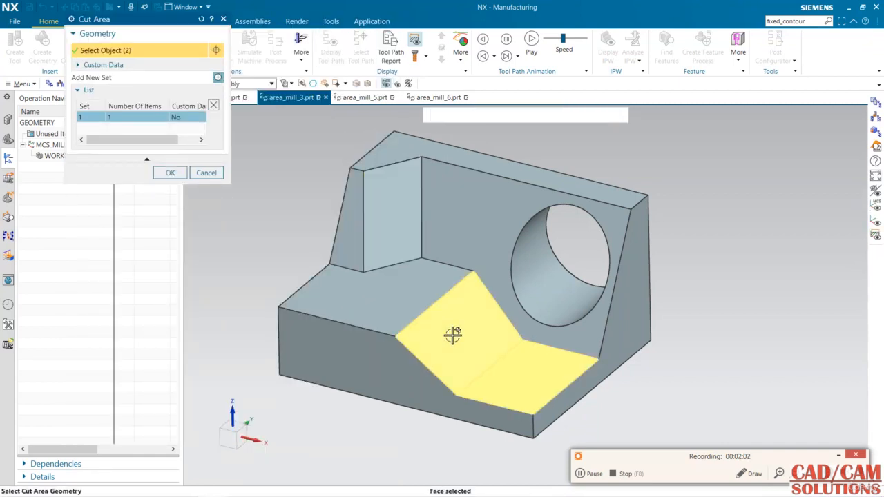
{"action": "left_click", "coordinate": [353, 244]}
{"action": "left_click", "coordinate": [381, 241]}
{"action": "left_click", "coordinate": [446, 249]}
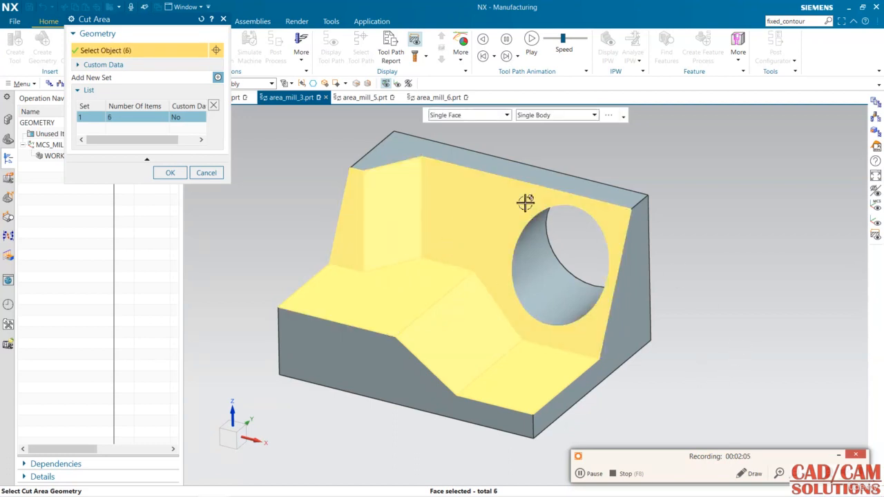
{"action": "left_click", "coordinate": [171, 173]}
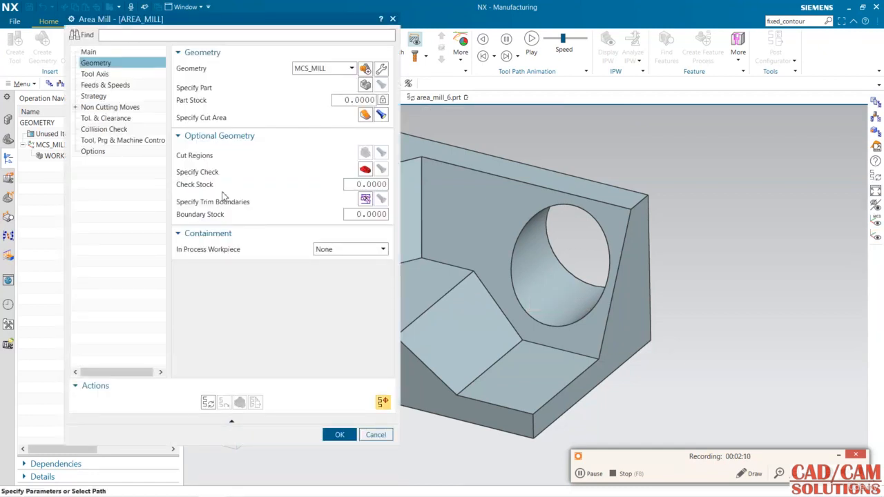
Step: Try to generate the tool path with only the cut area specified
{"action": "left_click", "coordinate": [97, 54]}
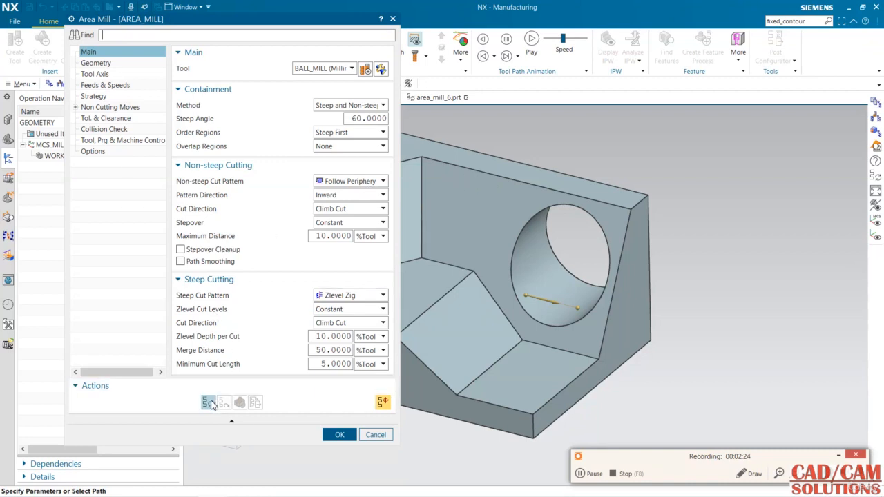
{"action": "left_click", "coordinate": [209, 402]}
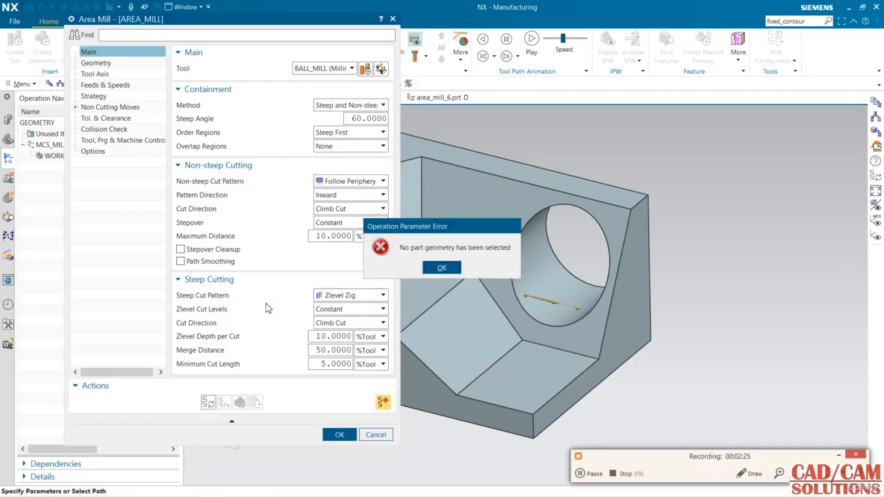
{"action": "left_click", "coordinate": [442, 268]}
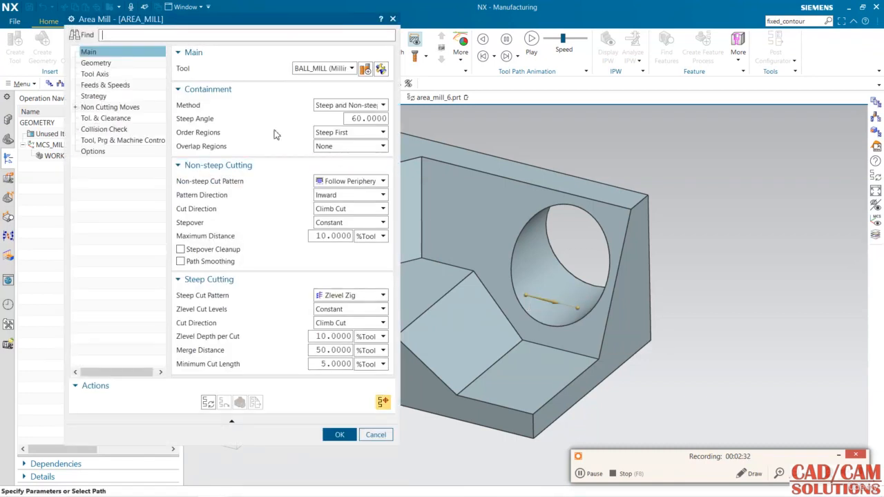
Step: Specify the whole solid body as the operation's part geometry
{"action": "left_click", "coordinate": [96, 64]}
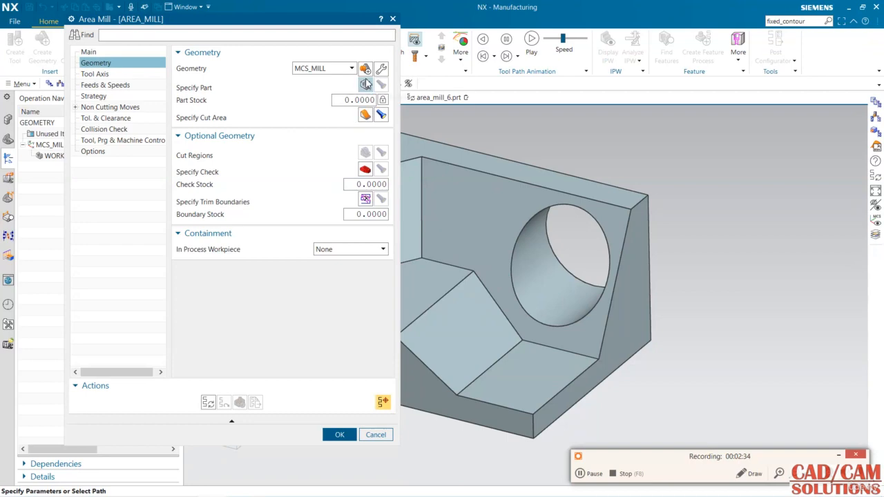
{"action": "left_click", "coordinate": [494, 204]}
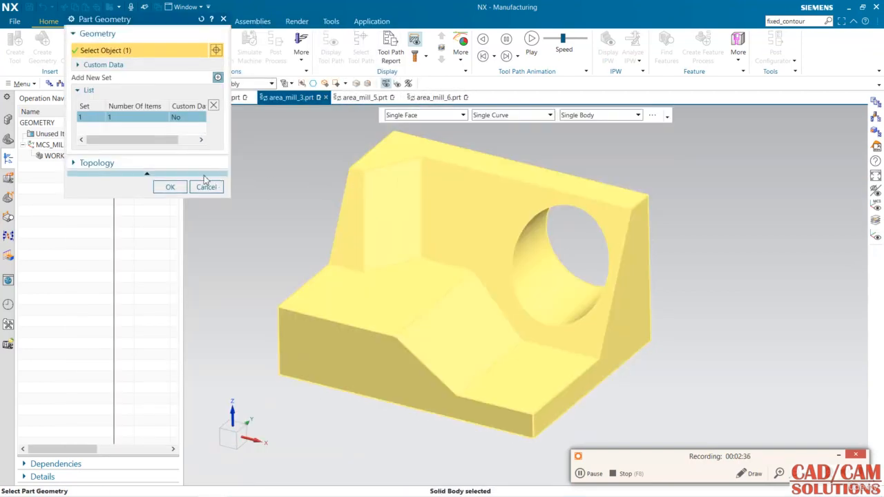
{"action": "left_click", "coordinate": [171, 188]}
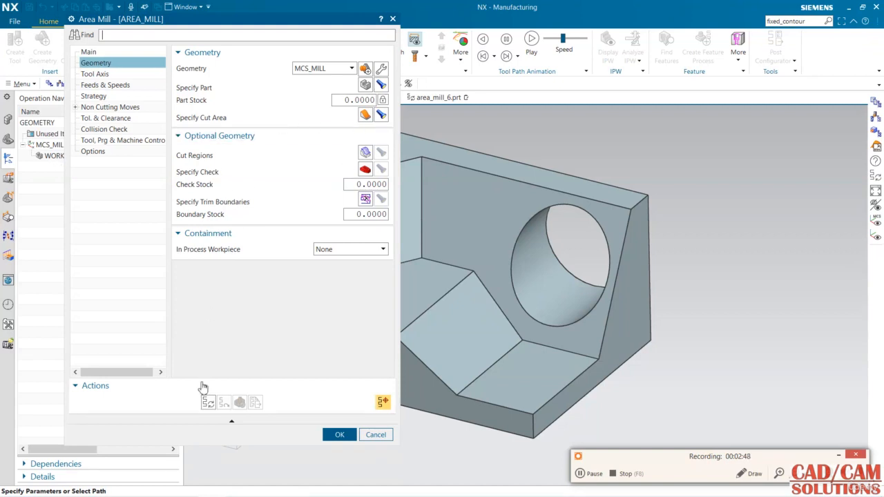
Step: Generate the Area Mill tool path and bring up the operation's main cutting parameters
{"action": "left_click", "coordinate": [208, 402]}
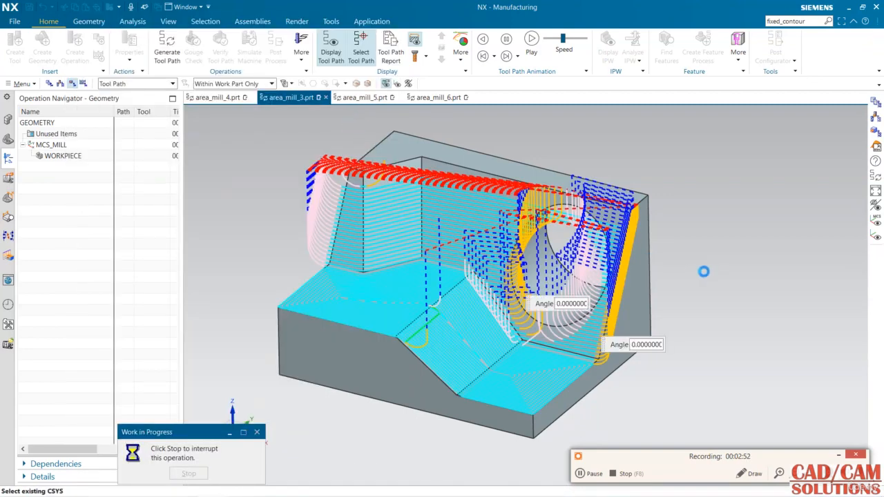
{"action": "mouse_move", "coordinate": [697, 258]}
{"action": "middle_mouse_down"}
{"action": "mouse_move", "coordinate": [704, 251]}
{"action": "mouse_move", "coordinate": [701, 263]}
{"action": "mouse_move", "coordinate": [696, 255]}
{"action": "middle_mouse_up"}
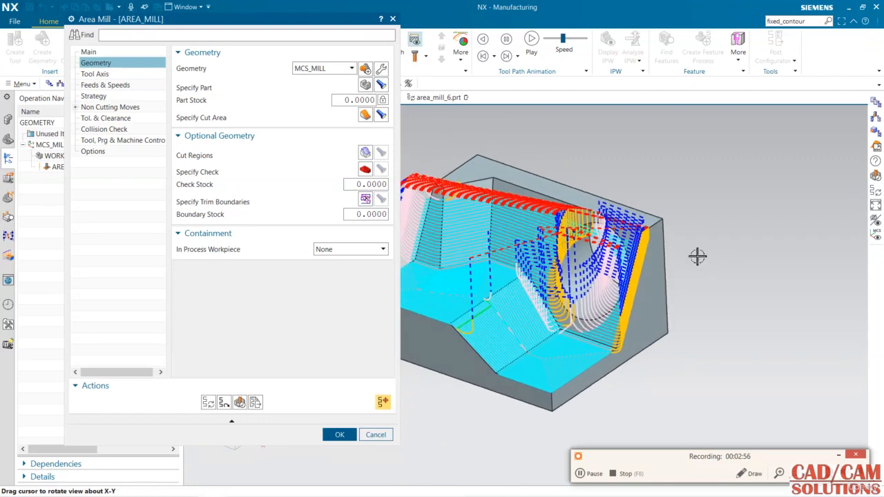
{"action": "scroll", "coordinate": [466, 272], "scroll_direction": "down", "scroll_amount": 2}
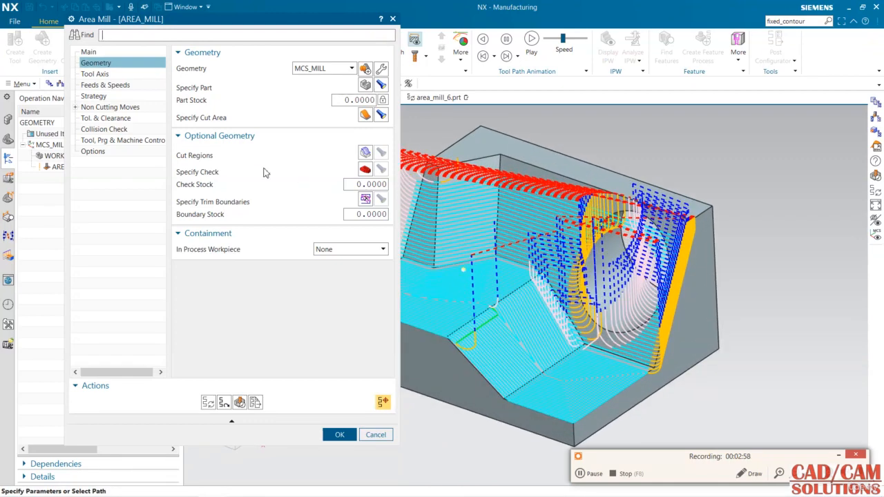
{"action": "left_click", "coordinate": [84, 54]}
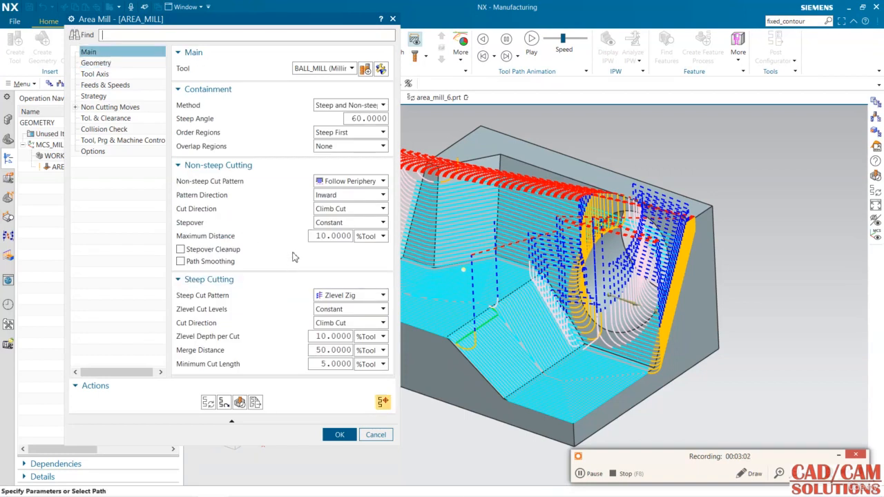
Step: Set the non-steep cut pattern to Zig Zag and regenerate the Area Mill tool path
{"action": "left_click", "coordinate": [353, 183]}
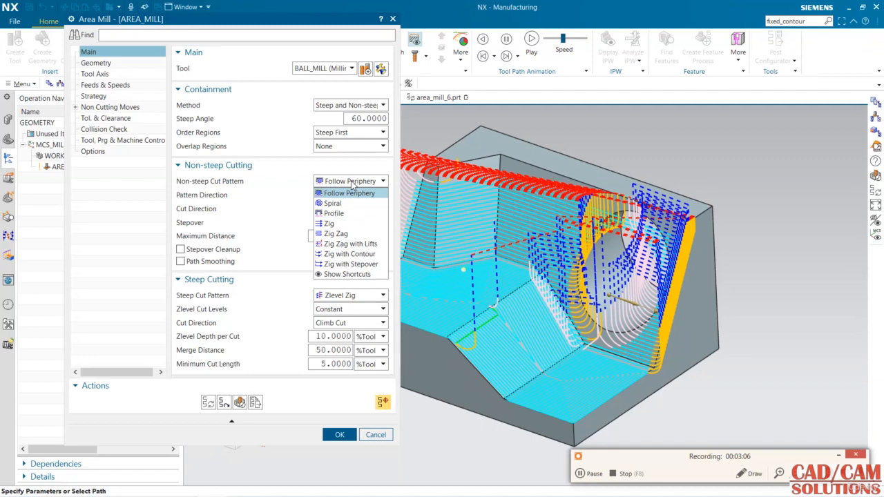
{"action": "left_click", "coordinate": [340, 234]}
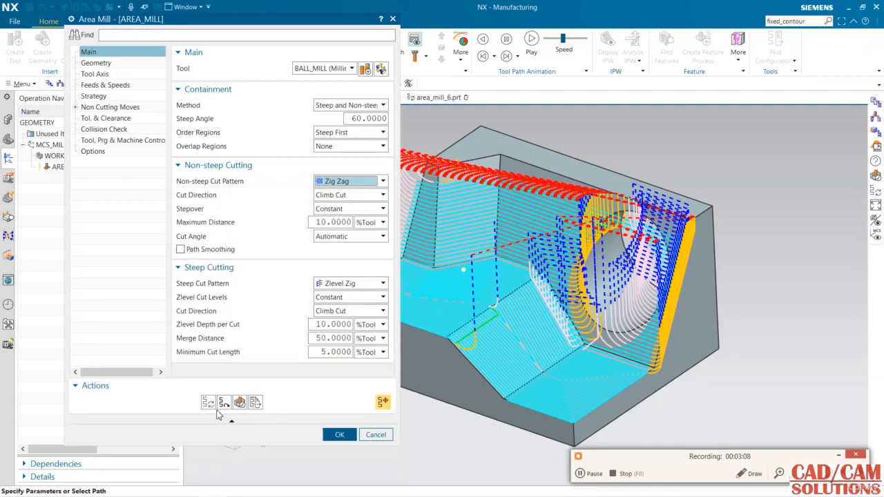
{"action": "left_click", "coordinate": [224, 402]}
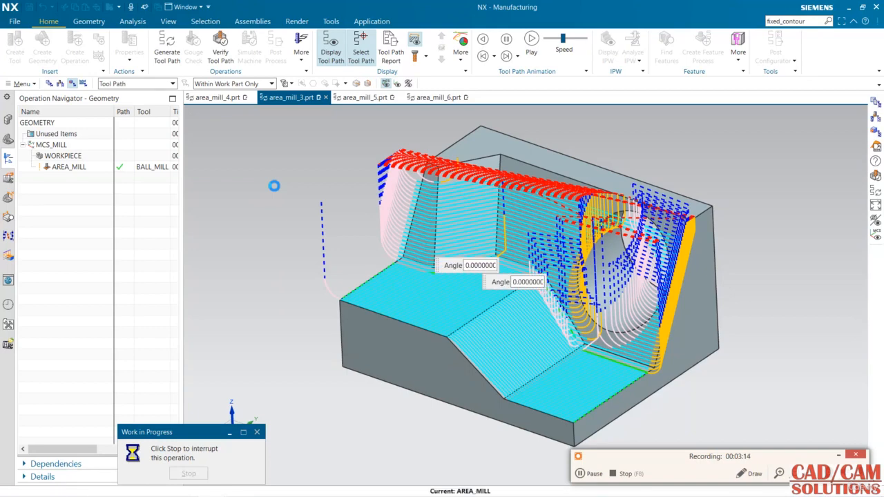
Step: Set the steep cut pattern to Zlevel Zig Zag and regenerate the tool path
{"action": "left_click", "coordinate": [350, 286]}
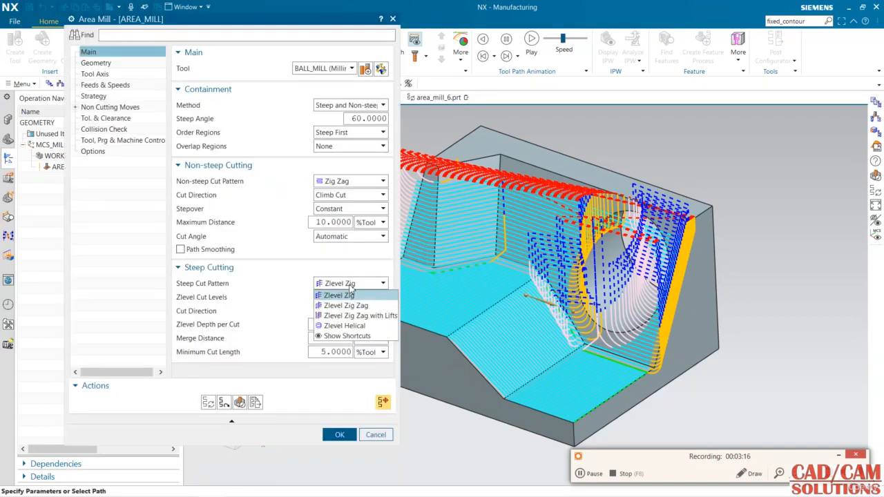
{"action": "left_click", "coordinate": [356, 306]}
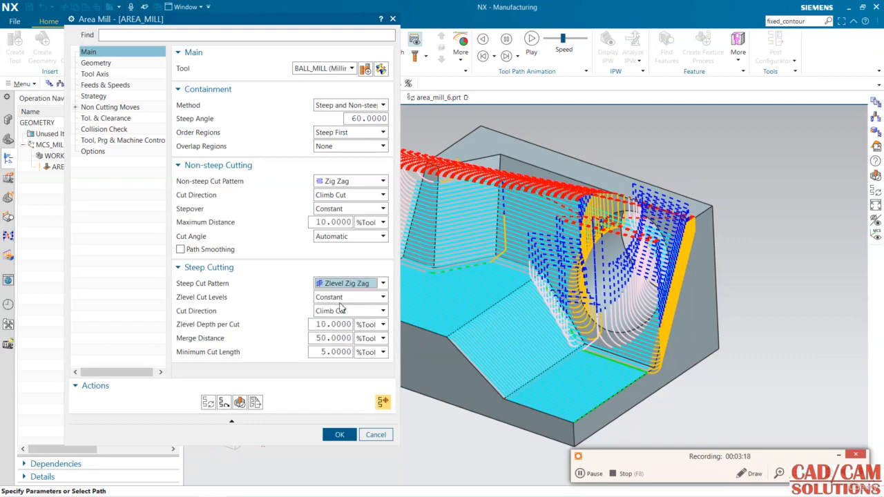
{"action": "left_click", "coordinate": [209, 403]}
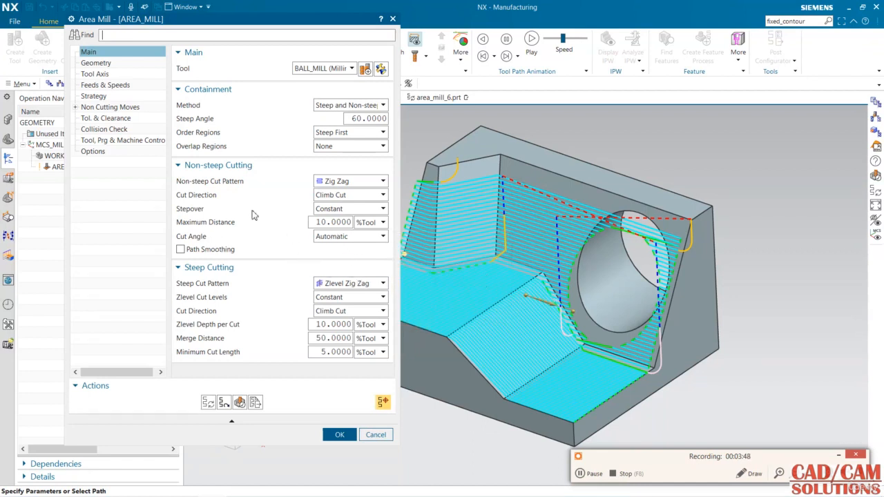
Step: Create the cut region list from the operation's geometry and accept the cut regions
{"action": "left_click", "coordinate": [98, 64]}
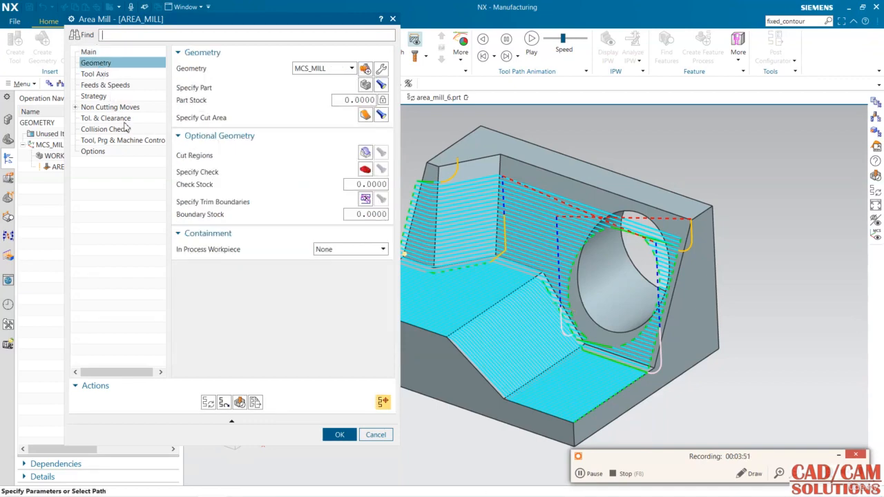
{"action": "left_click", "coordinate": [366, 153]}
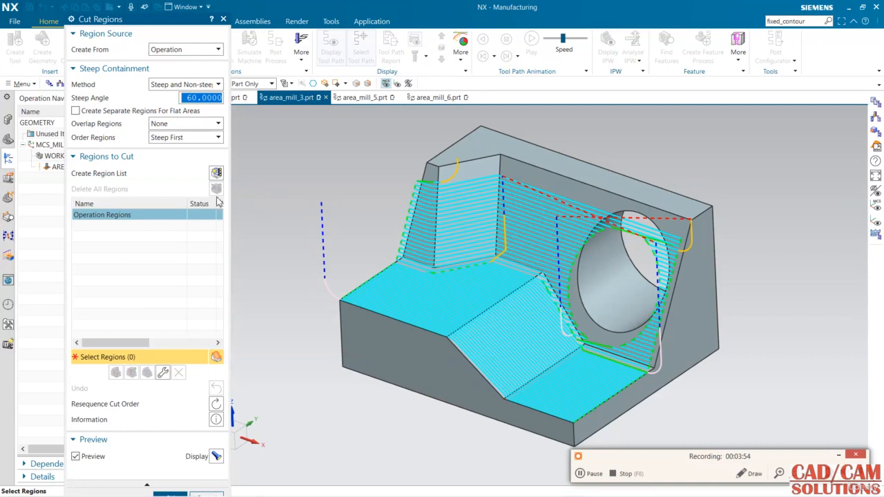
{"action": "left_click", "coordinate": [217, 173]}
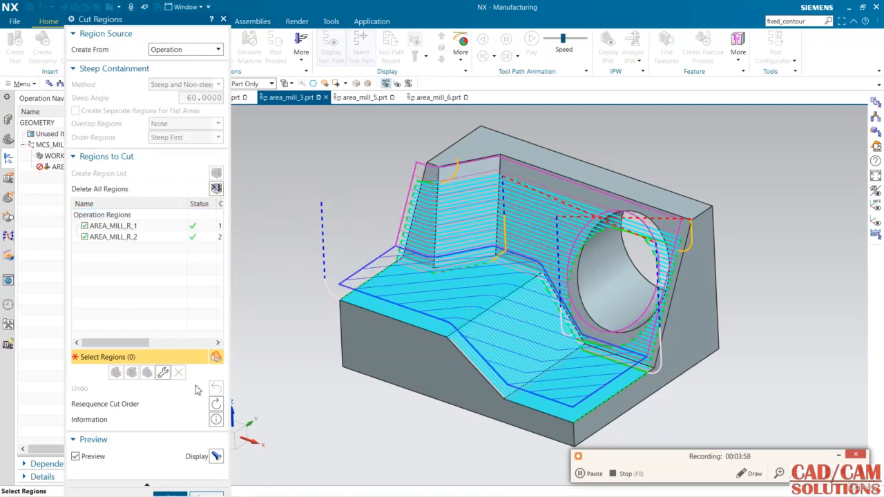
{"action": "left_click", "coordinate": [174, 492]}
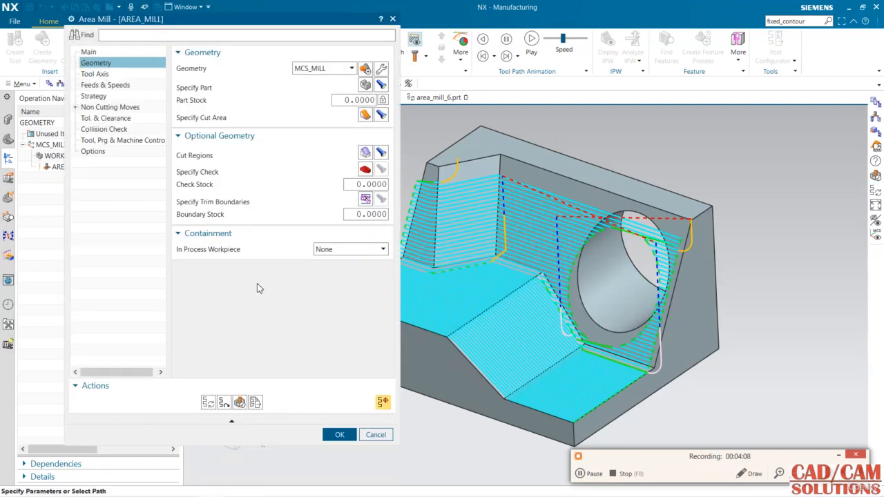
Step: Replay the tool motion in the tool path visualization at animation speed 8, stop it partway and close the visualization
{"action": "left_click", "coordinate": [98, 53]}
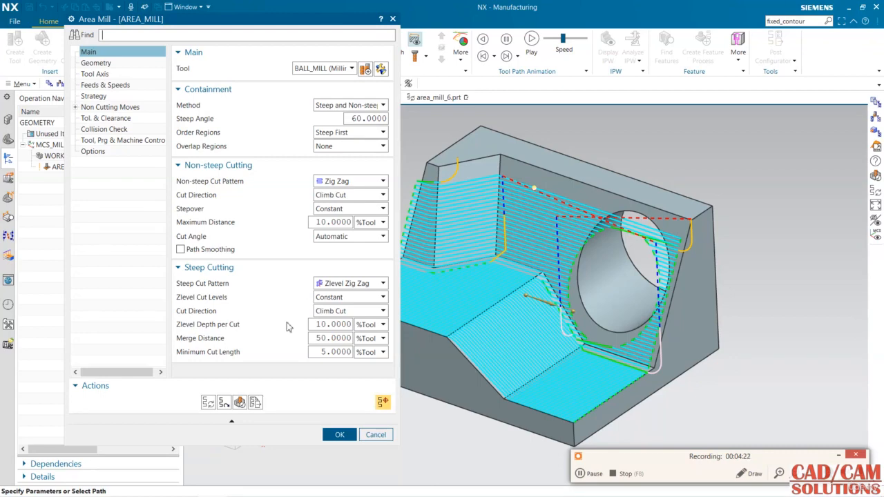
{"action": "left_click", "coordinate": [239, 402]}
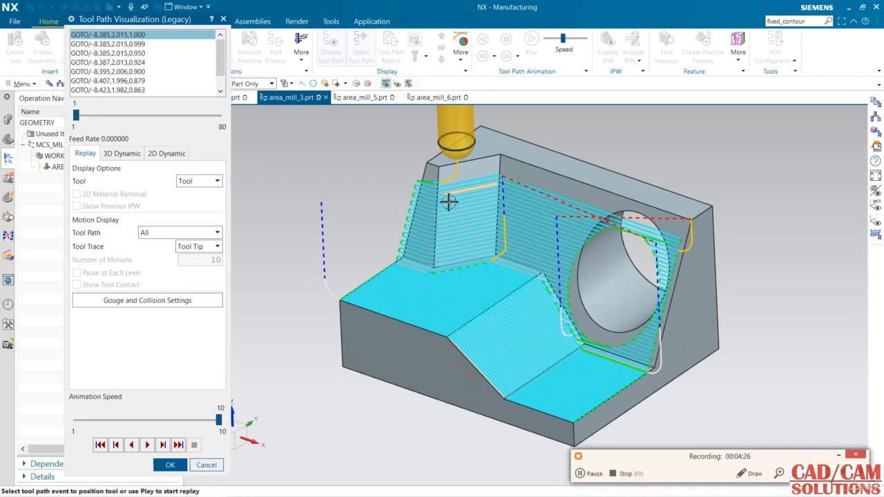
{"action": "left_click", "coordinate": [159, 420]}
{"action": "left_click", "coordinate": [159, 420]}
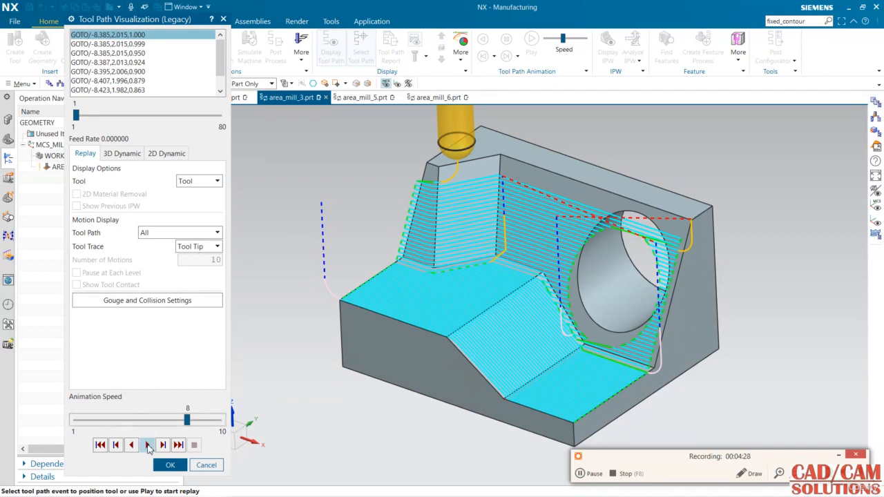
{"action": "left_click", "coordinate": [147, 445]}
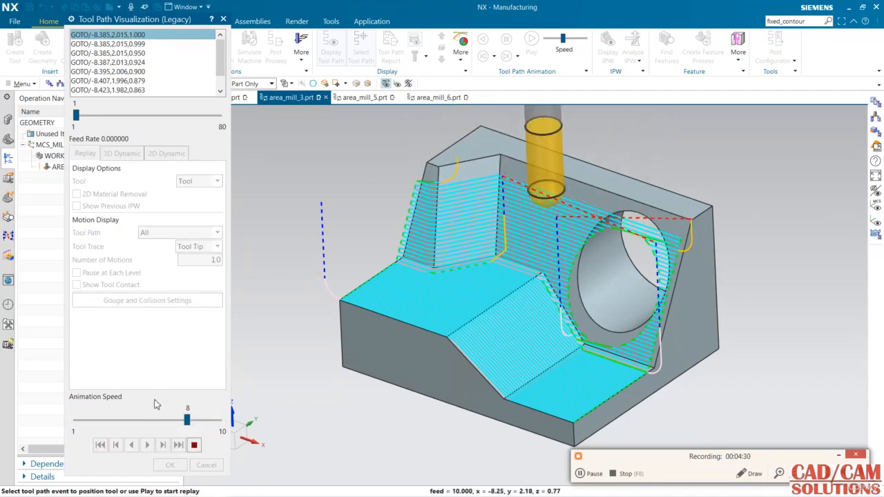
{"action": "left_click", "coordinate": [194, 445]}
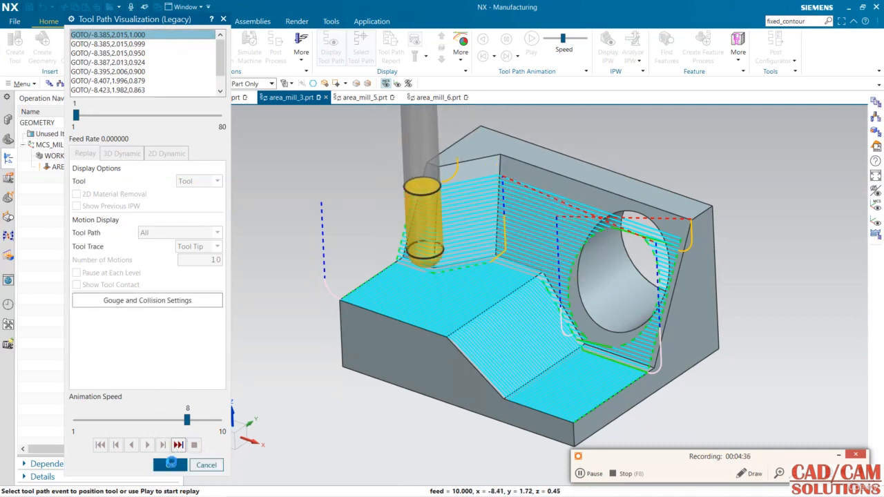
{"action": "left_click", "coordinate": [169, 464]}
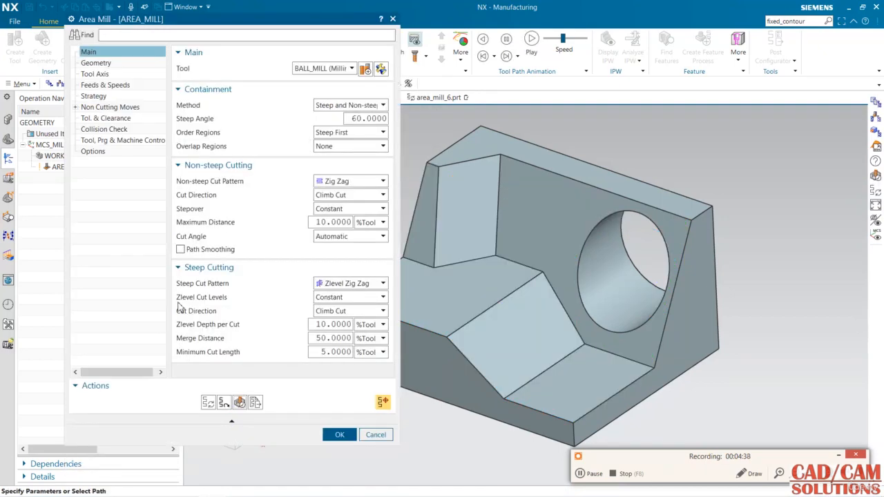
Step: Keep the region order at Steep First and region overlap at None, and generate the tool path again
{"action": "left_click", "coordinate": [337, 135]}
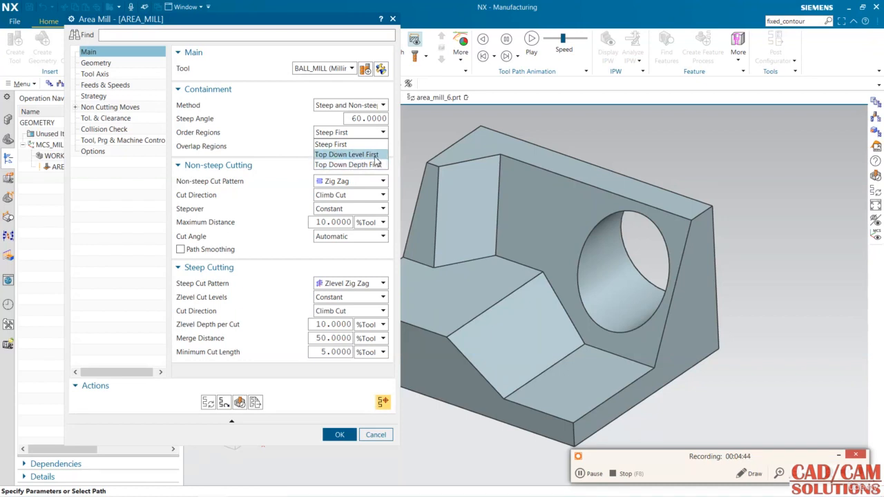
{"action": "left_click", "coordinate": [358, 142]}
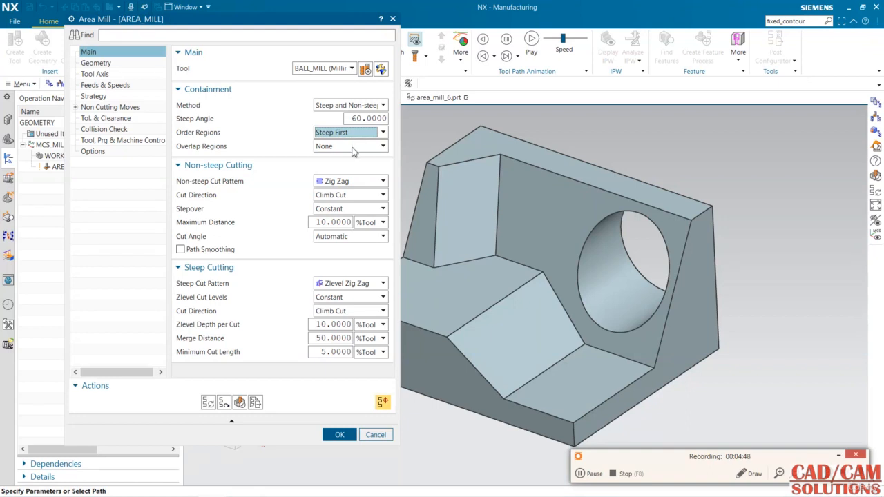
{"action": "left_click", "coordinate": [353, 150]}
{"action": "left_click", "coordinate": [353, 158]}
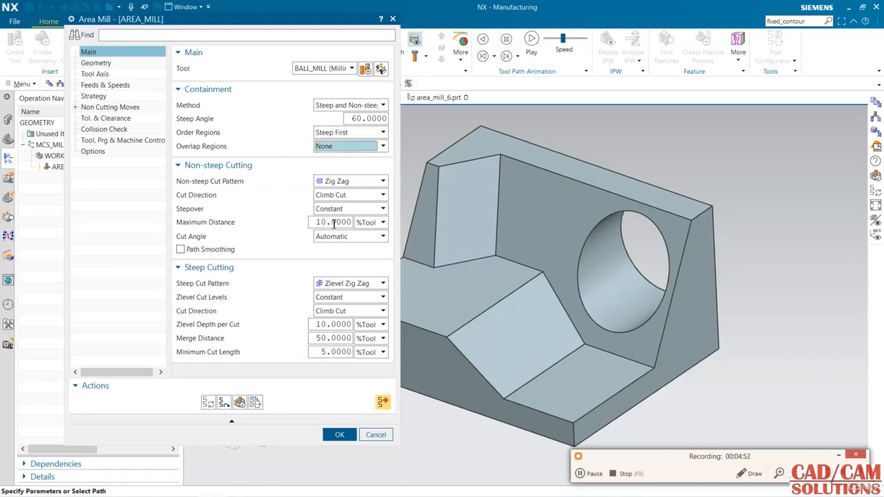
{"action": "mouse_move", "coordinate": [349, 239]}
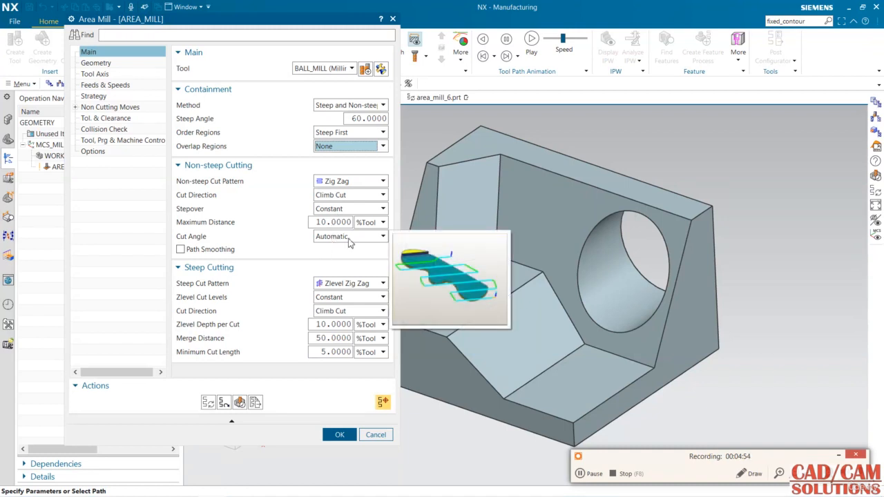
{"action": "left_click", "coordinate": [211, 403]}
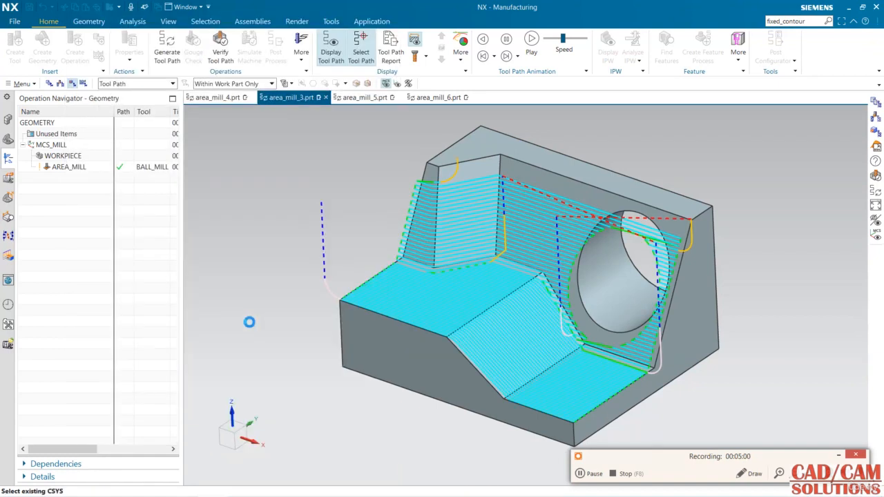